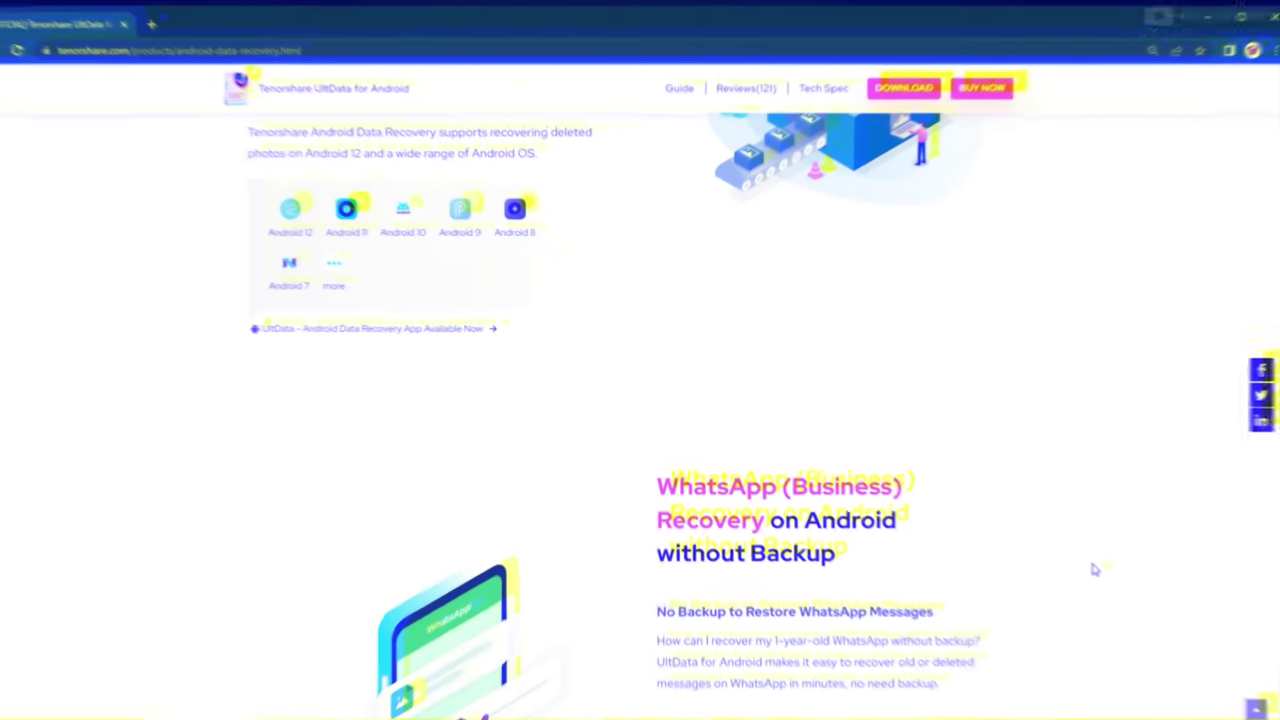
Download ultdata-android.exe from the Tenorshare site and install UltData for Android.
{"action": "scroll", "coordinate": [1063, 547], "scroll_direction": "up", "scroll_amount": 7}
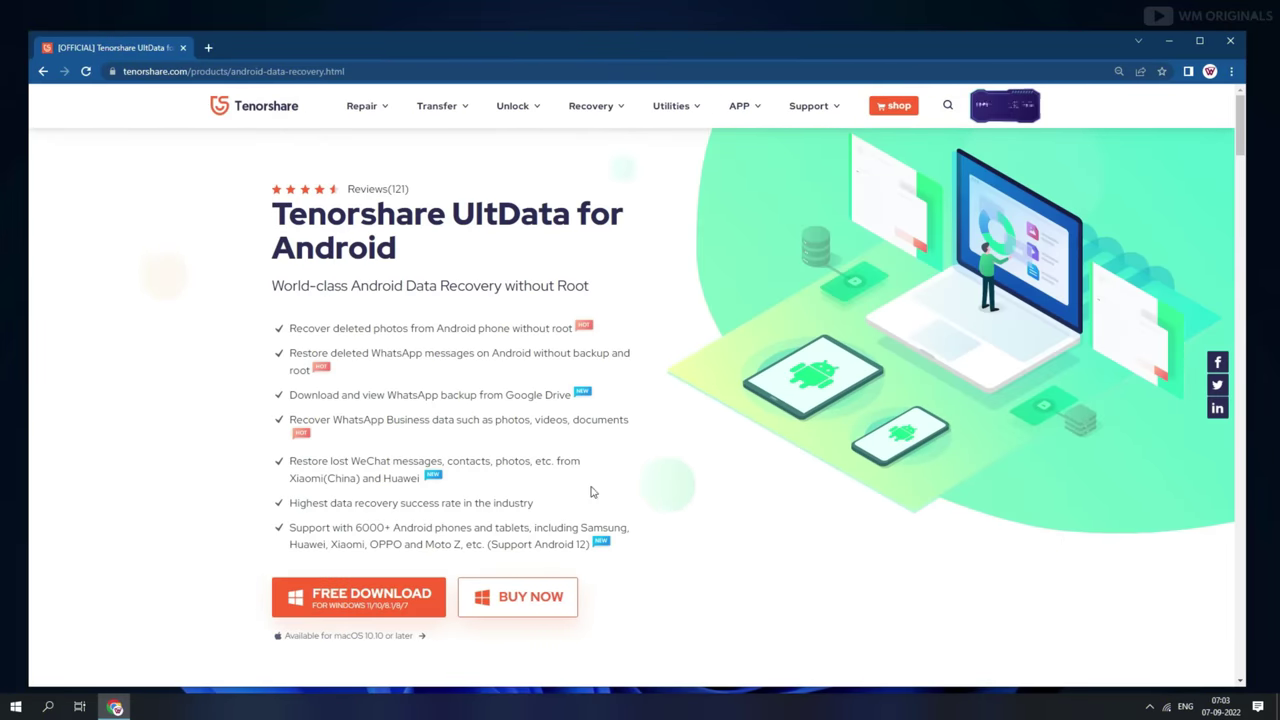
{"action": "left_click", "coordinate": [353, 600]}
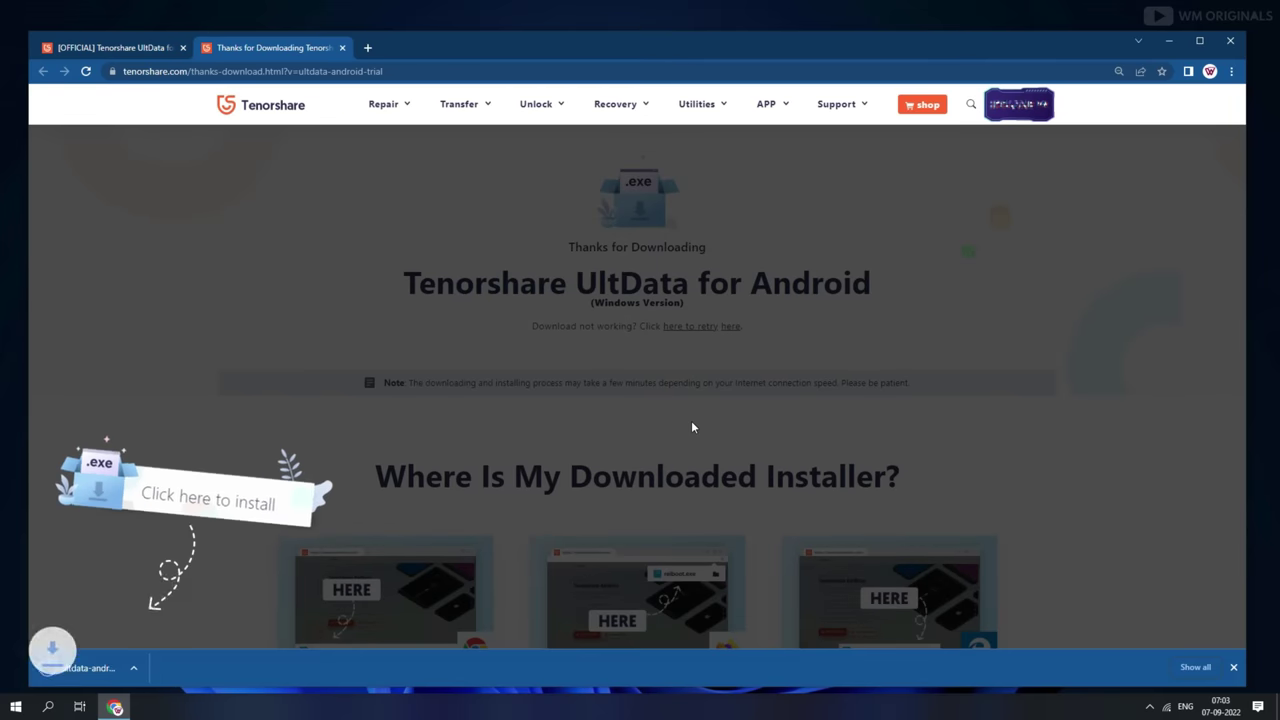
{"action": "left_click", "coordinate": [692, 427]}
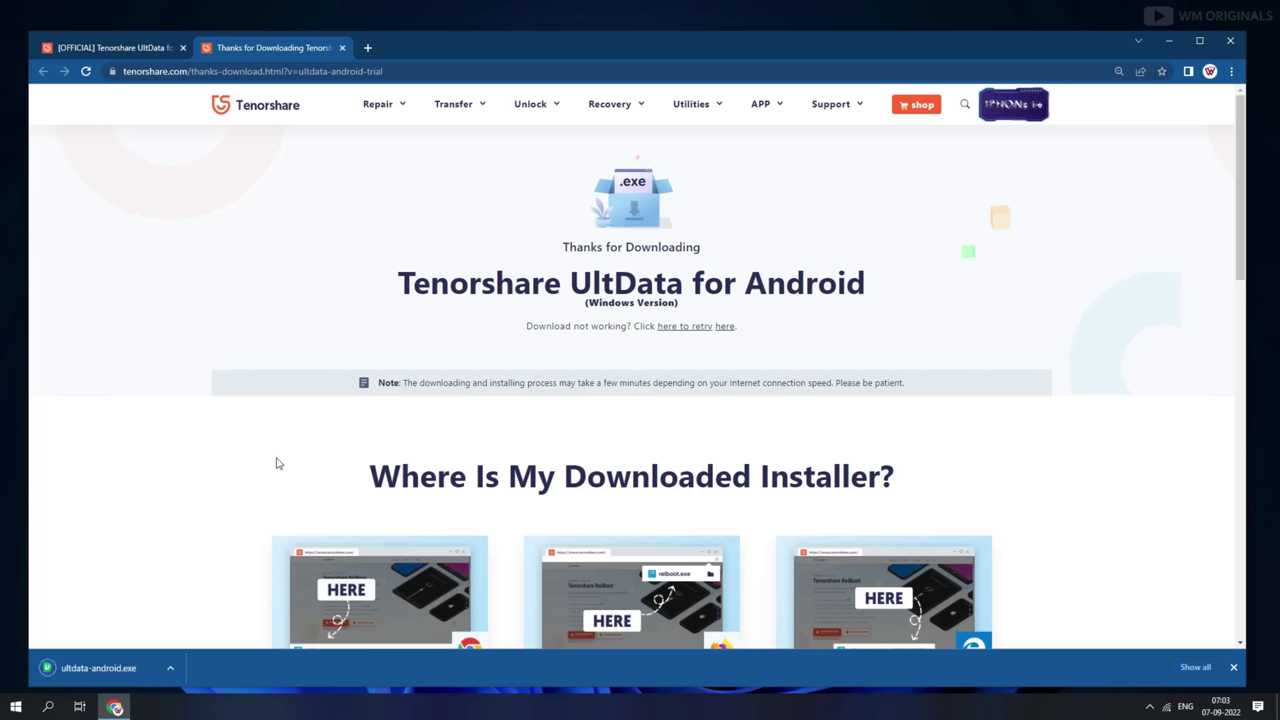
{"action": "left_click", "coordinate": [76, 668]}
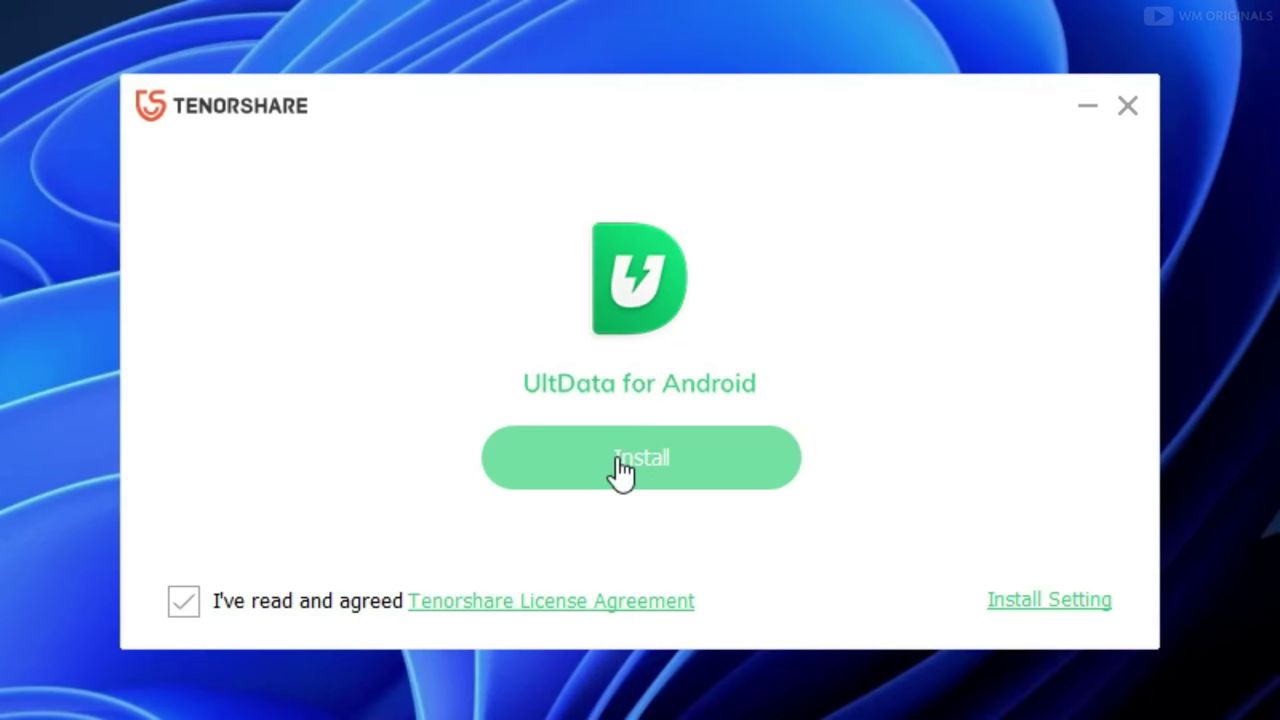
{"action": "left_click", "coordinate": [617, 466]}
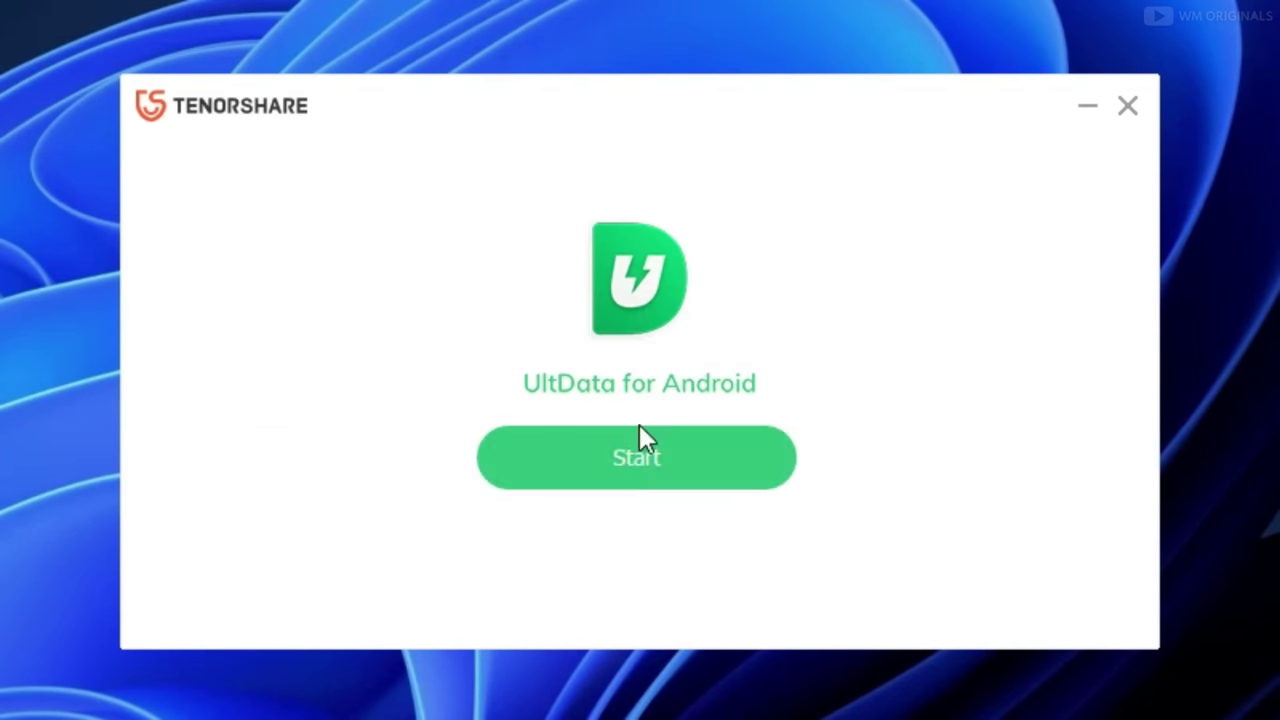
Launch UltData for Android from the finished installer to reach its feature list.
{"action": "left_click", "coordinate": [634, 472]}
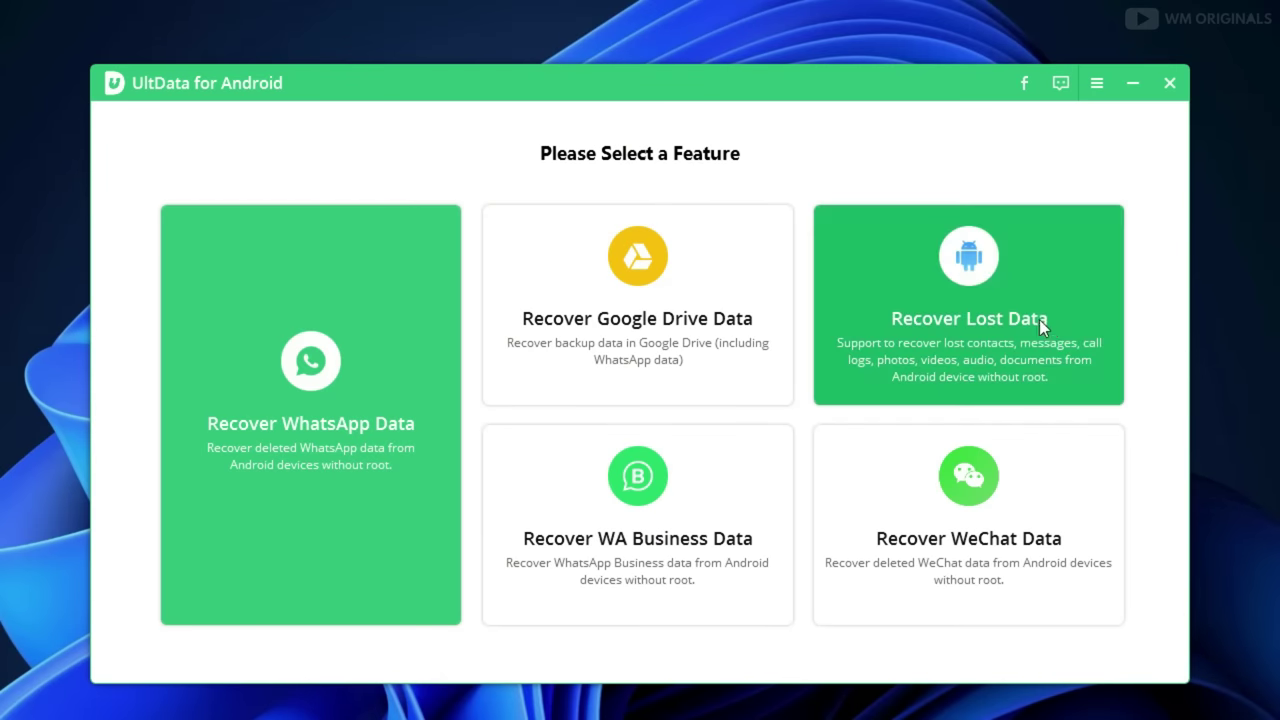
Choose Recover Lost Data and start recovery with only Photos selected.
{"action": "left_click", "coordinate": [954, 283]}
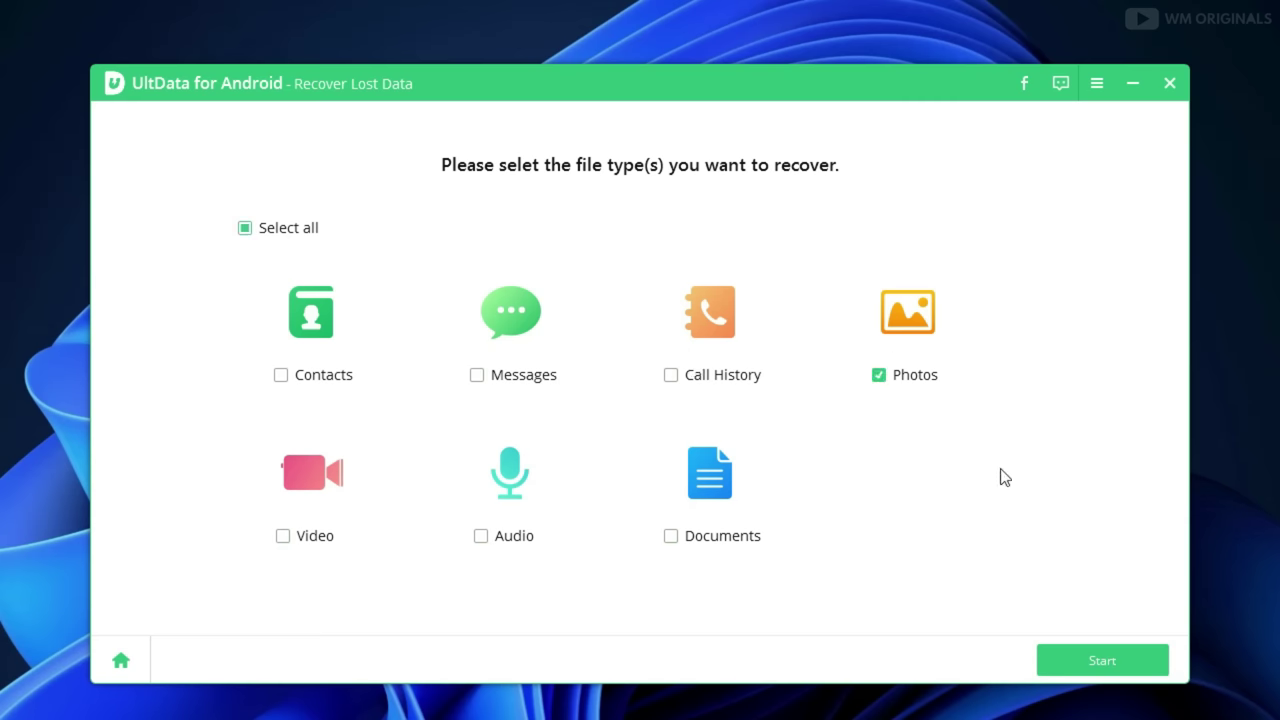
{"action": "left_click", "coordinate": [1090, 662]}
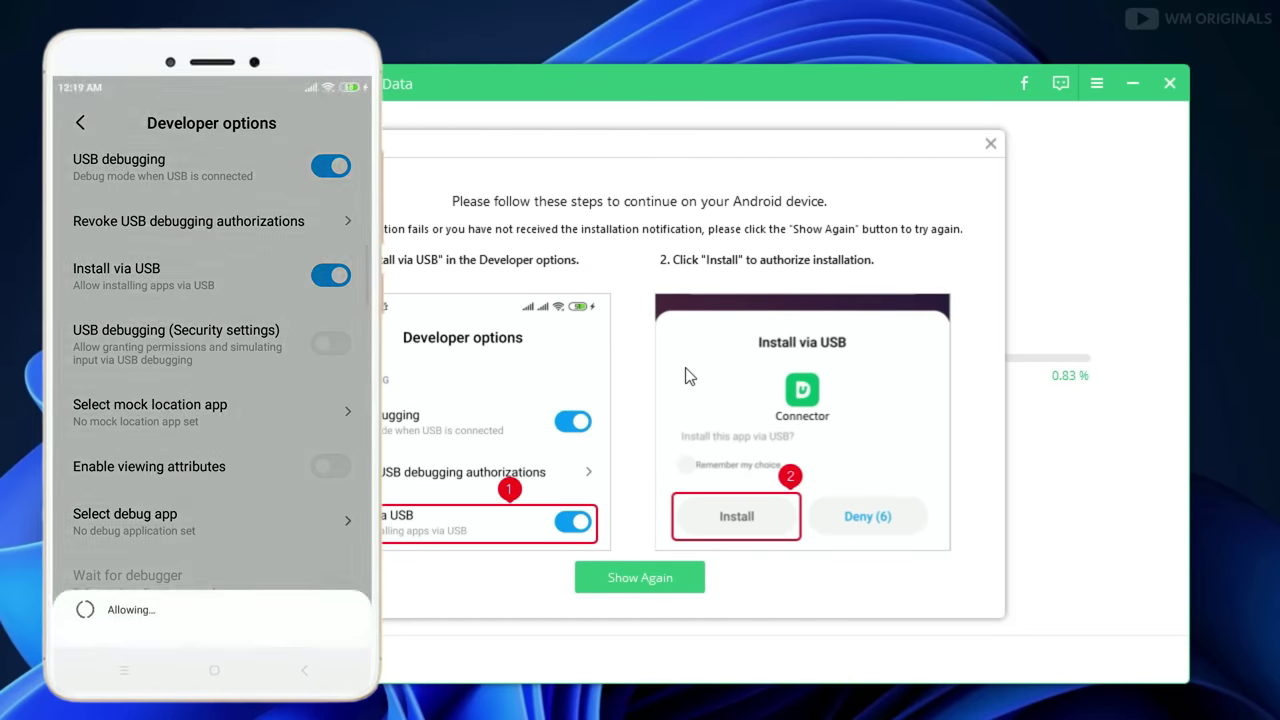
Resend the USB install prompt to the Xiaomi Redmi 4 and let the 141-photo scan finish.
{"action": "left_click", "coordinate": [615, 577]}
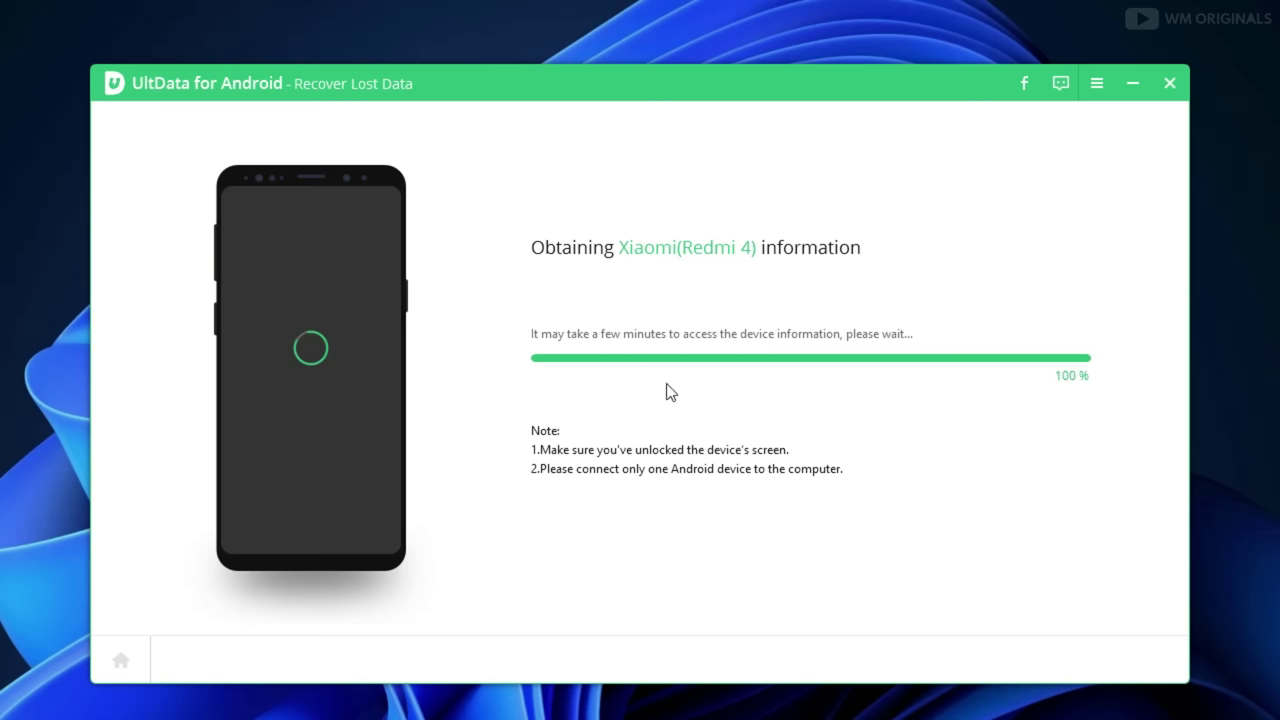
{"action": "scroll", "coordinate": [909, 270], "scroll_direction": "down", "scroll_amount": 15}
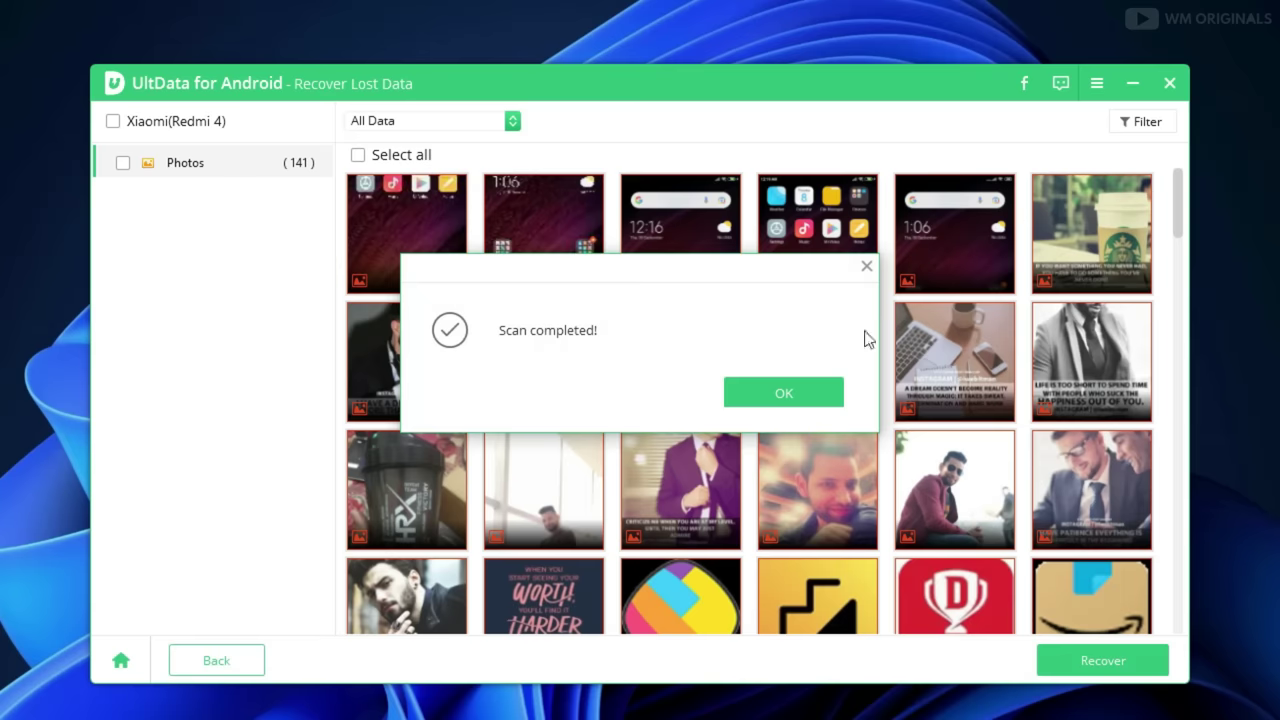
Dismiss the scan message, mark three photos including the Starbucks one, and recover them.
{"action": "left_click", "coordinate": [753, 390]}
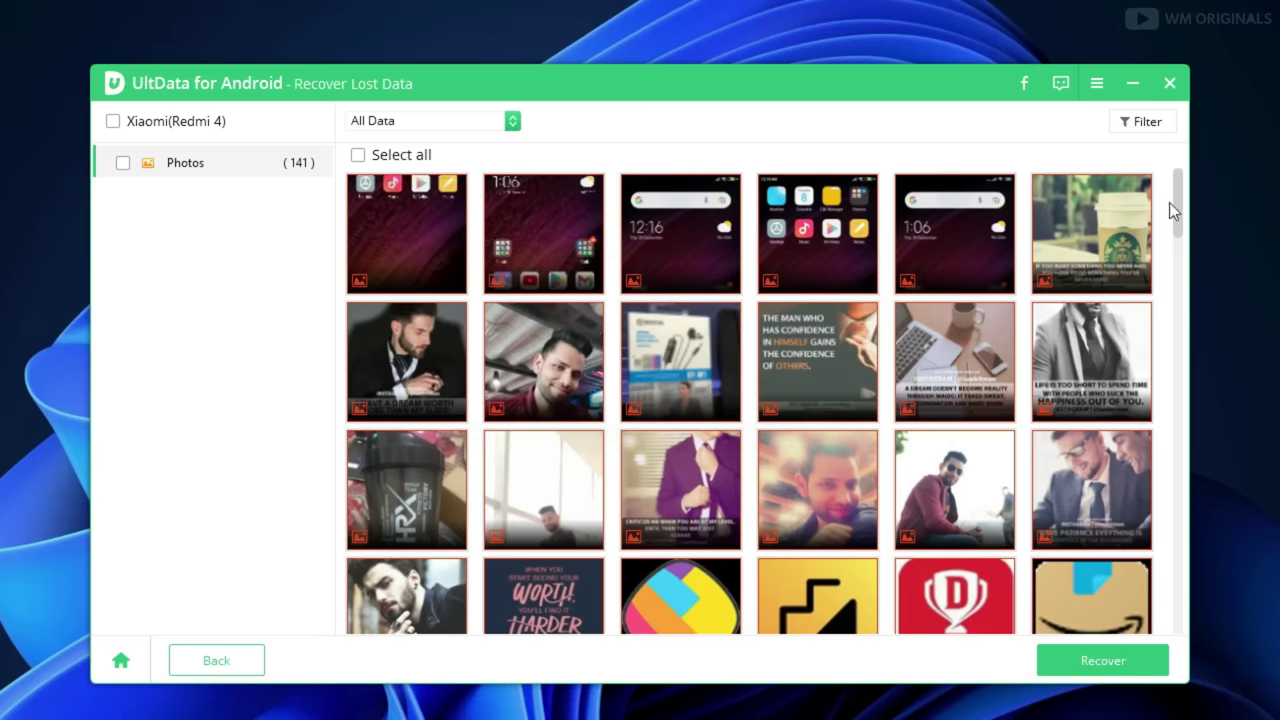
{"action": "left_click", "coordinate": [1090, 230]}
{"action": "left_click", "coordinate": [406, 365]}
{"action": "left_click", "coordinate": [538, 390]}
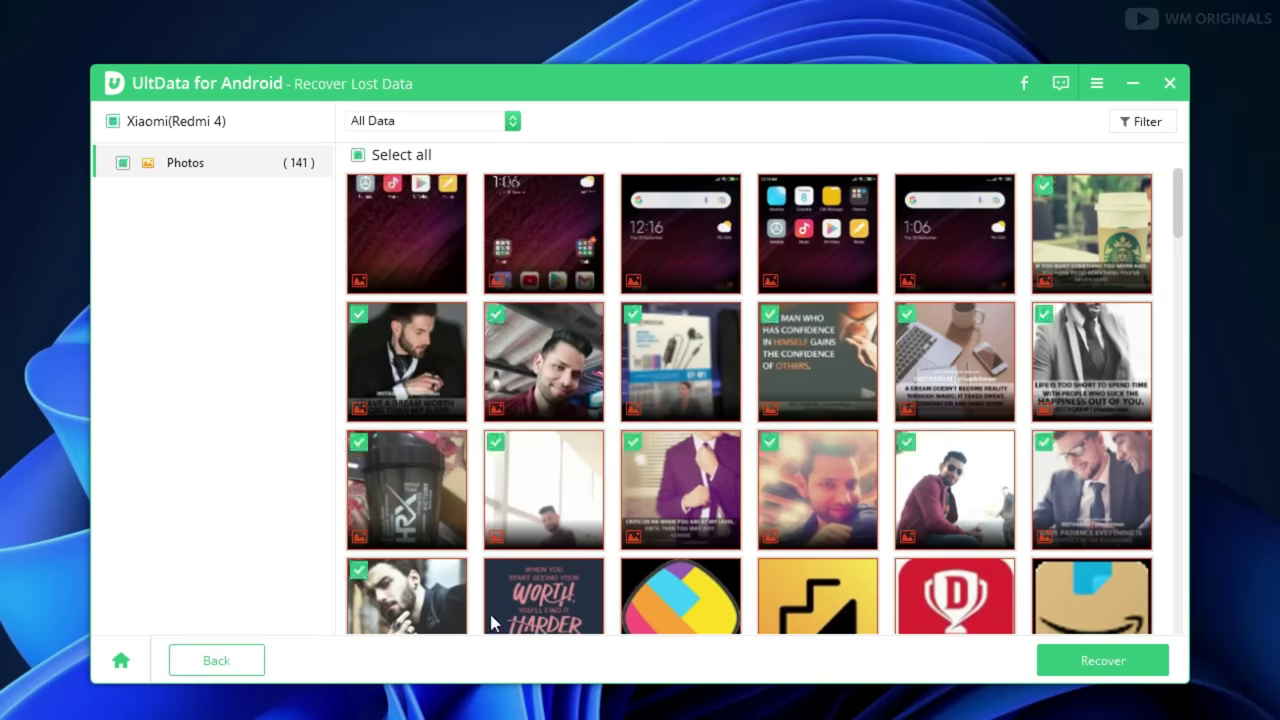
{"action": "left_click", "coordinate": [1100, 660]}
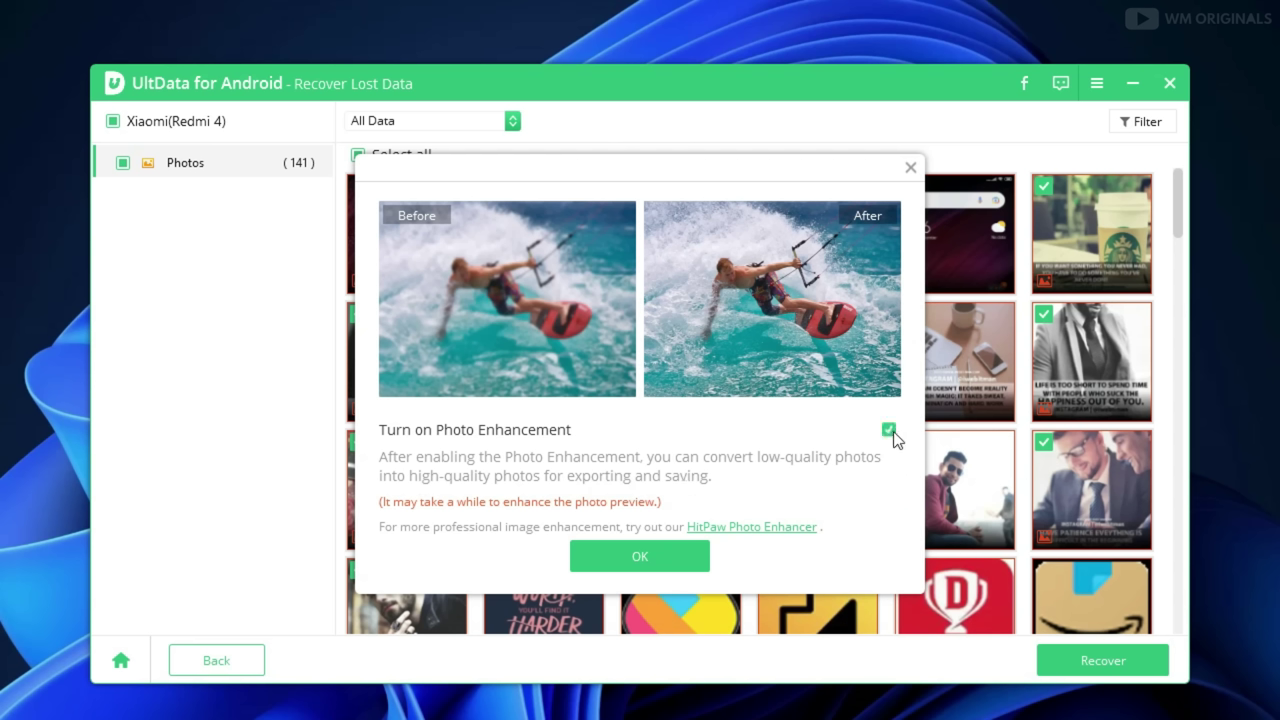
Accept Photo Enhancement, save the recovered photos to the Desktop, and close the success message.
{"action": "left_click", "coordinate": [633, 557]}
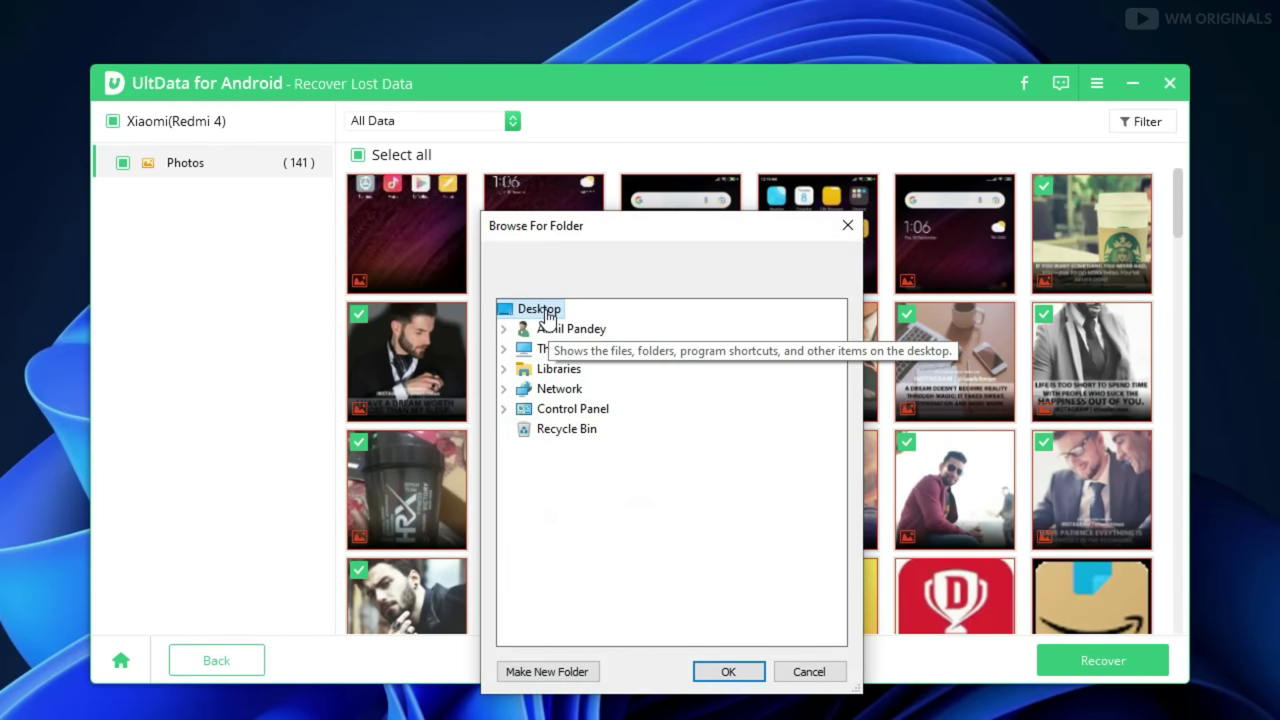
{"action": "left_click", "coordinate": [727, 672]}
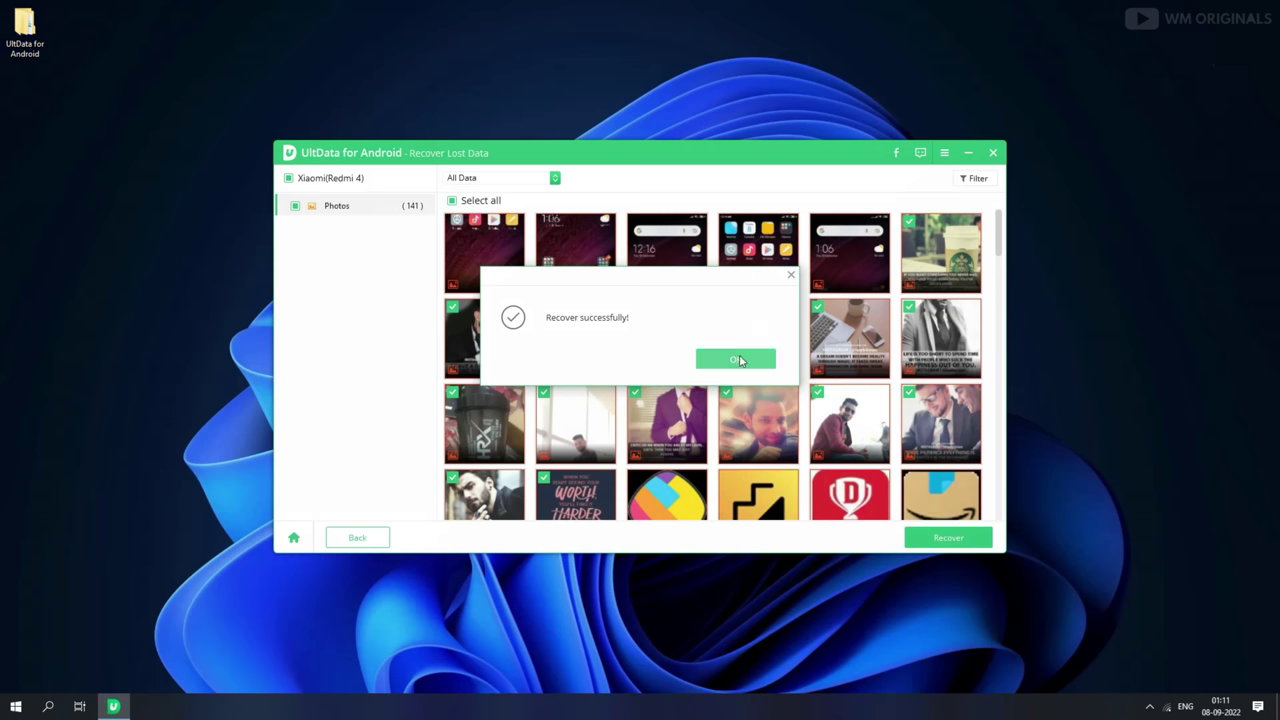
{"action": "left_click", "coordinate": [738, 359]}
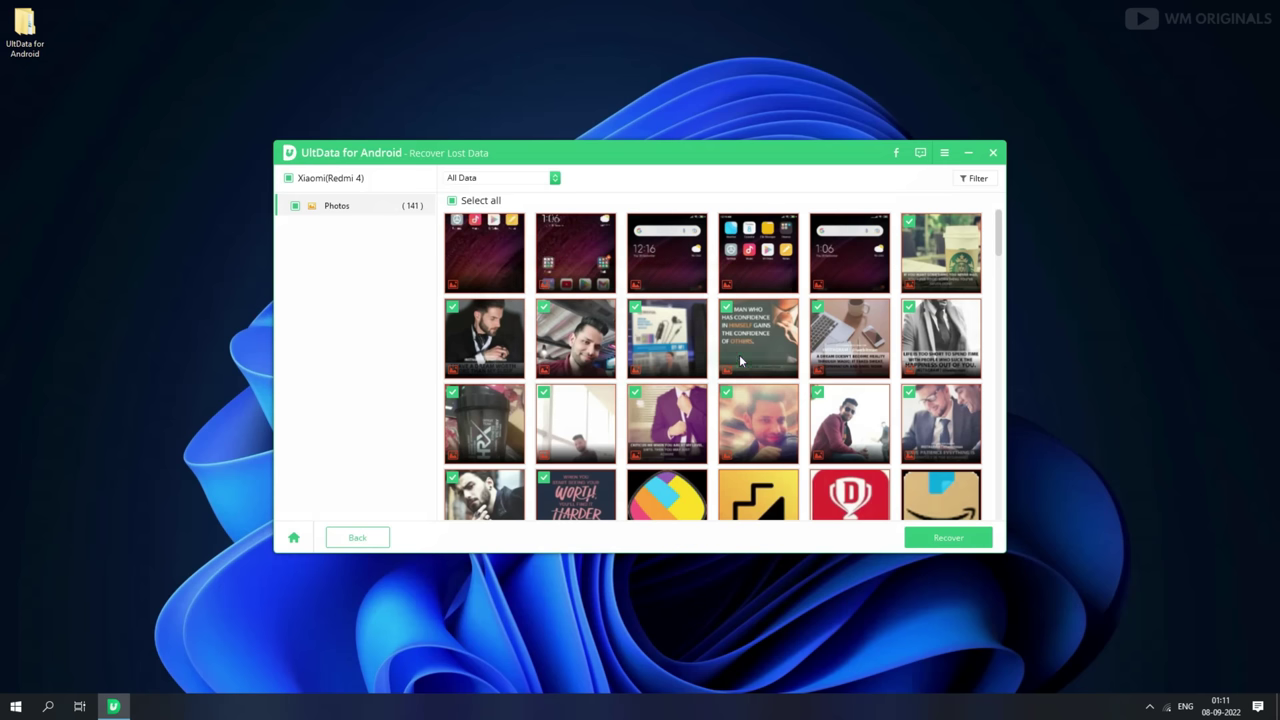
Open the desktop UltData for Android folder down to the dated folder › Device Data › Photos.
{"action": "double_click", "coordinate": [37, 45]}
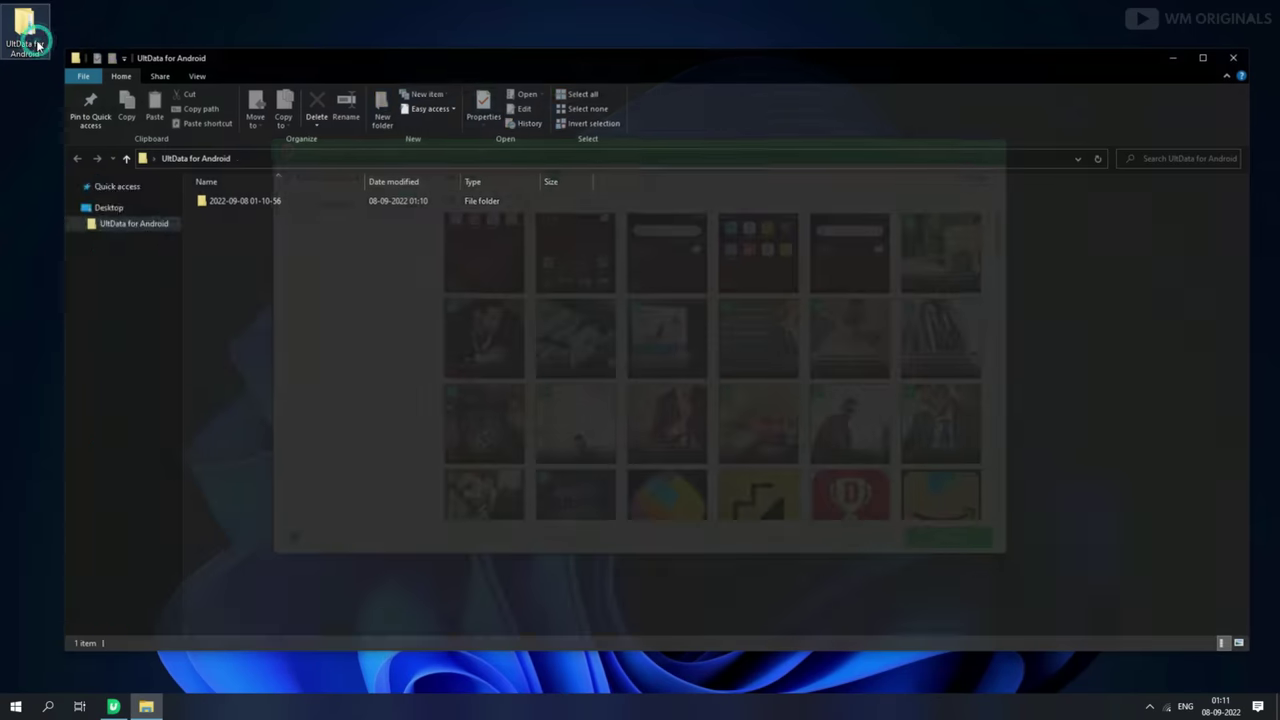
{"action": "double_click", "coordinate": [217, 200]}
{"action": "double_click", "coordinate": [217, 200]}
{"action": "double_click", "coordinate": [217, 200]}
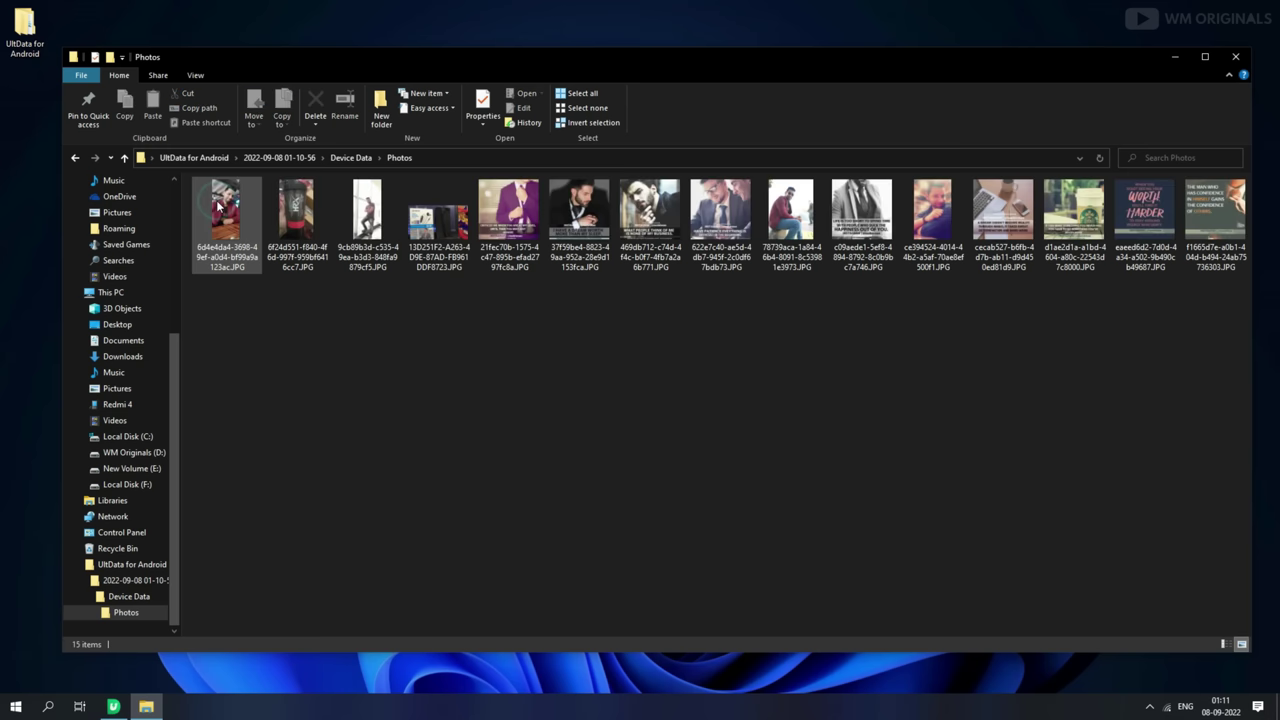
View the recovered photos one after another in the photo viewer, then close it.
{"action": "double_click", "coordinate": [219, 205]}
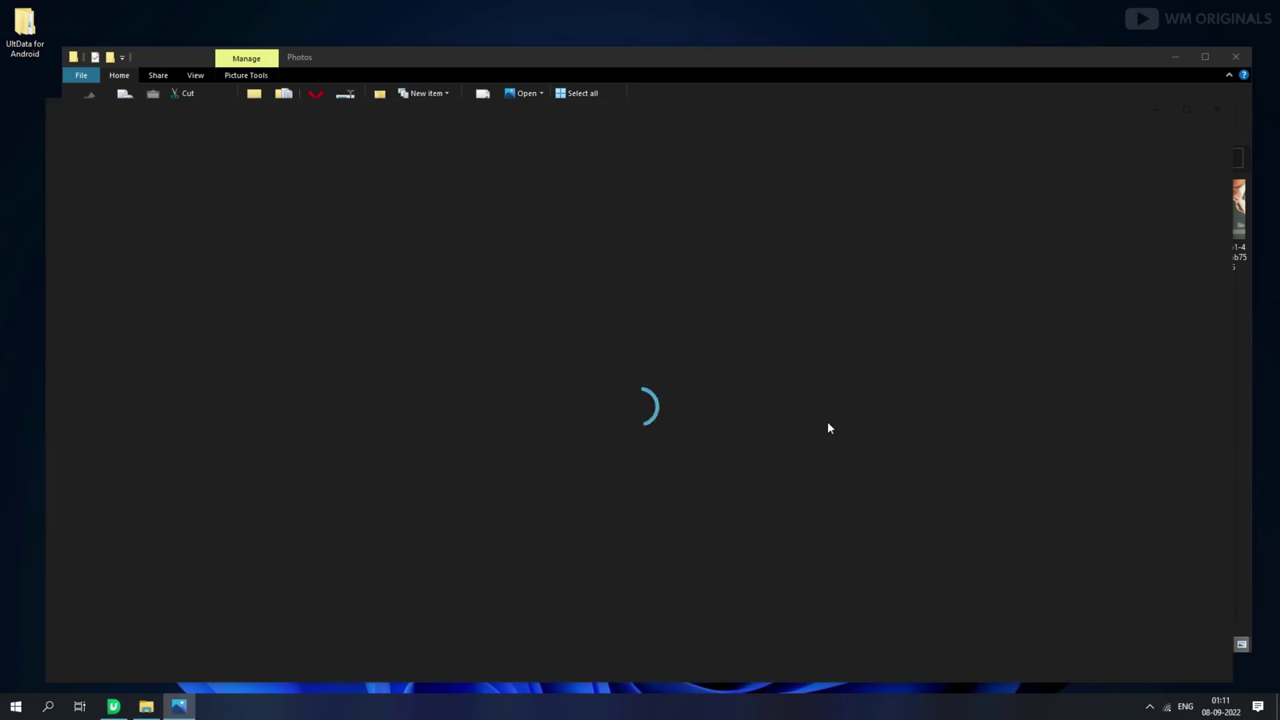
{"action": "left_click", "coordinate": [1201, 413]}
{"action": "left_click", "coordinate": [1201, 413]}
{"action": "left_click", "coordinate": [1201, 413]}
{"action": "left_click", "coordinate": [1201, 414]}
{"action": "left_click", "coordinate": [1201, 413]}
{"action": "left_click", "coordinate": [1201, 413]}
{"action": "left_click", "coordinate": [1201, 413]}
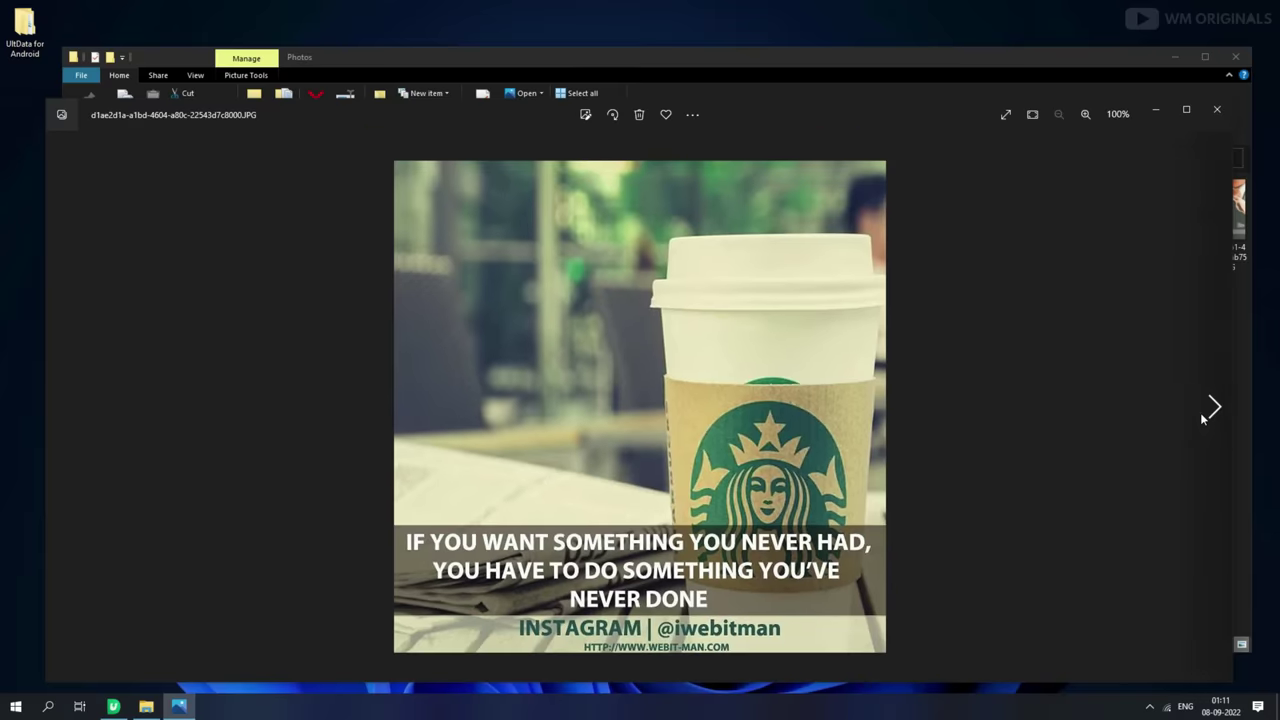
{"action": "left_click", "coordinate": [1201, 413]}
{"action": "left_click", "coordinate": [1217, 110]}
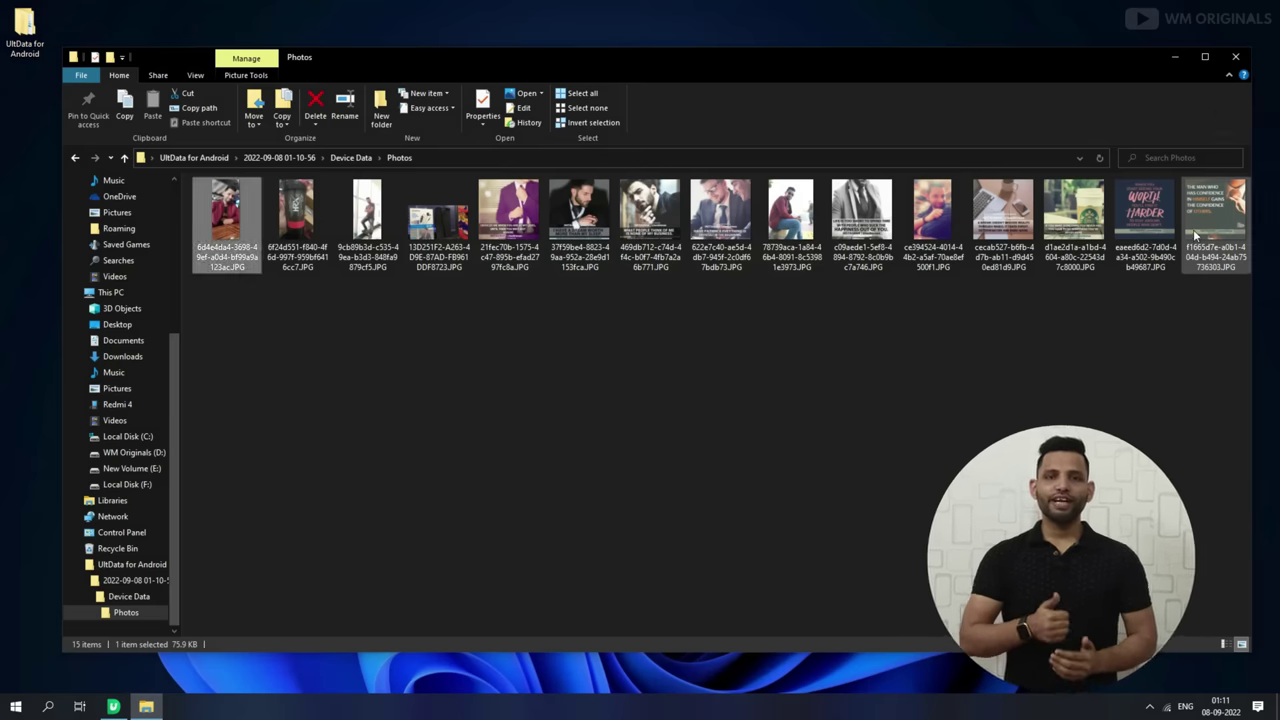
Select a recovered photo in the Photos folder before returning to the Tenorshare product page.
{"action": "left_click", "coordinate": [443, 222]}
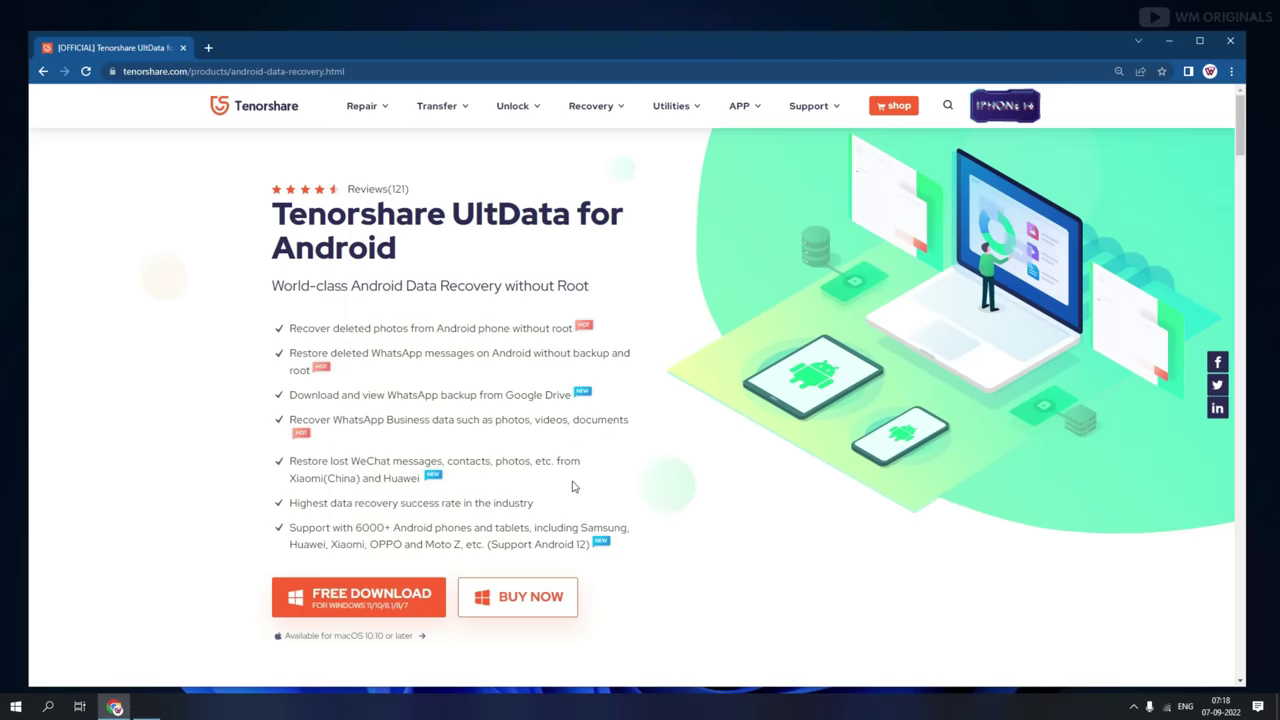
Open the BUY NOW pricing page with 1 Month, 1 Year and Lifetime licences.
{"action": "left_click", "coordinate": [548, 597]}
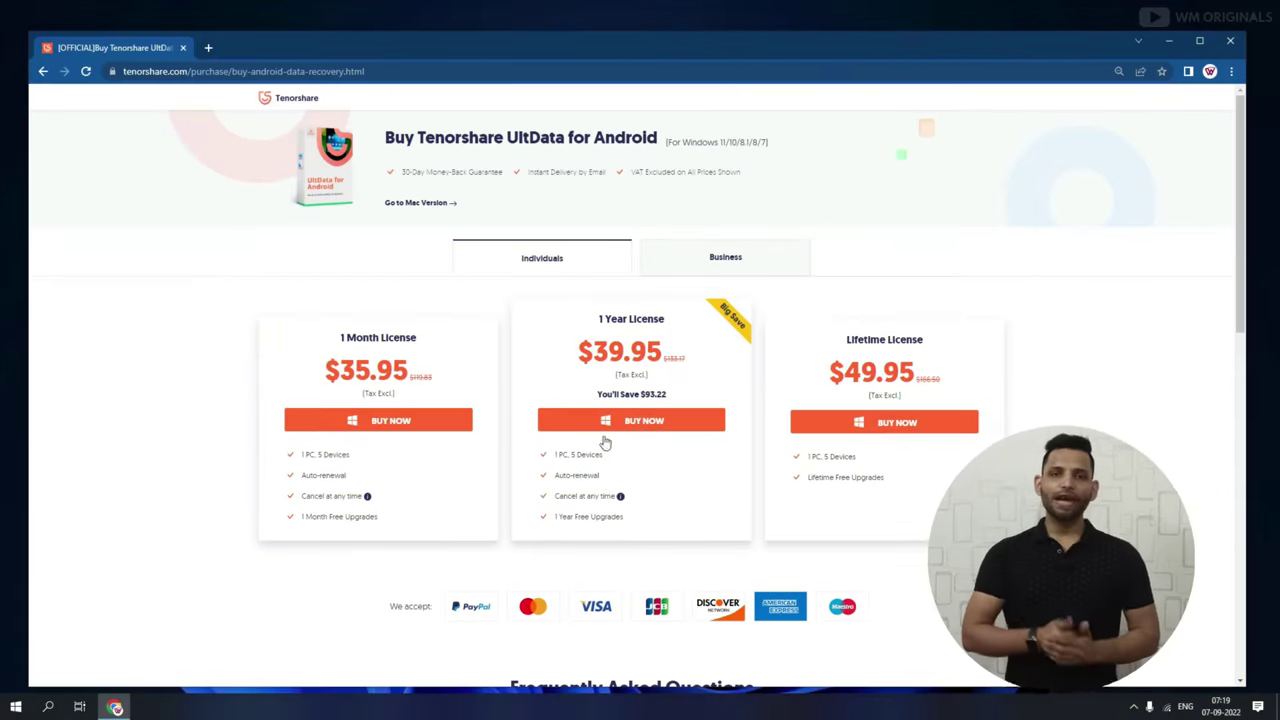